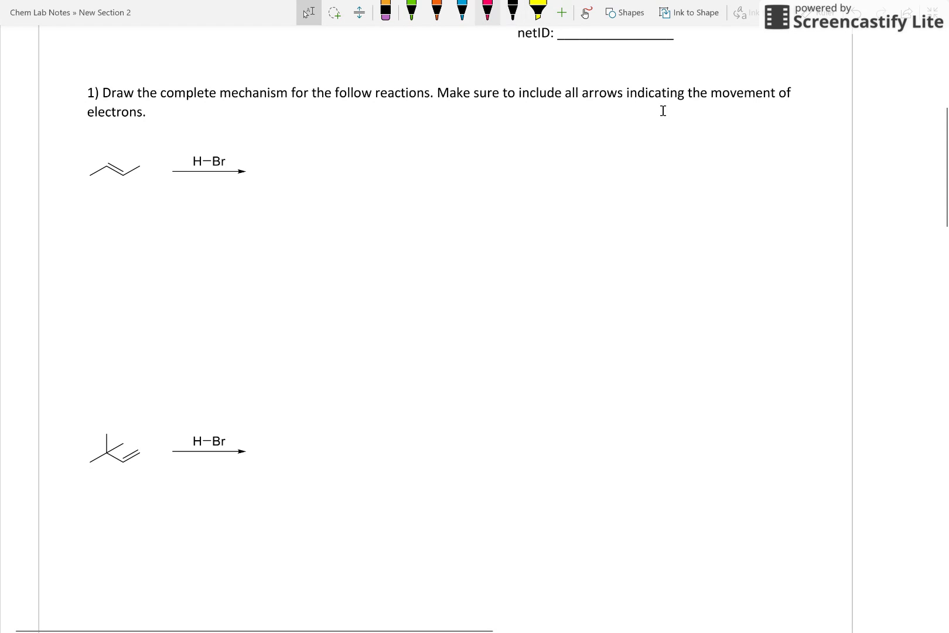
Try the pink pen and its ink colour choices, then settle on the orange pen.
click(488, 12)
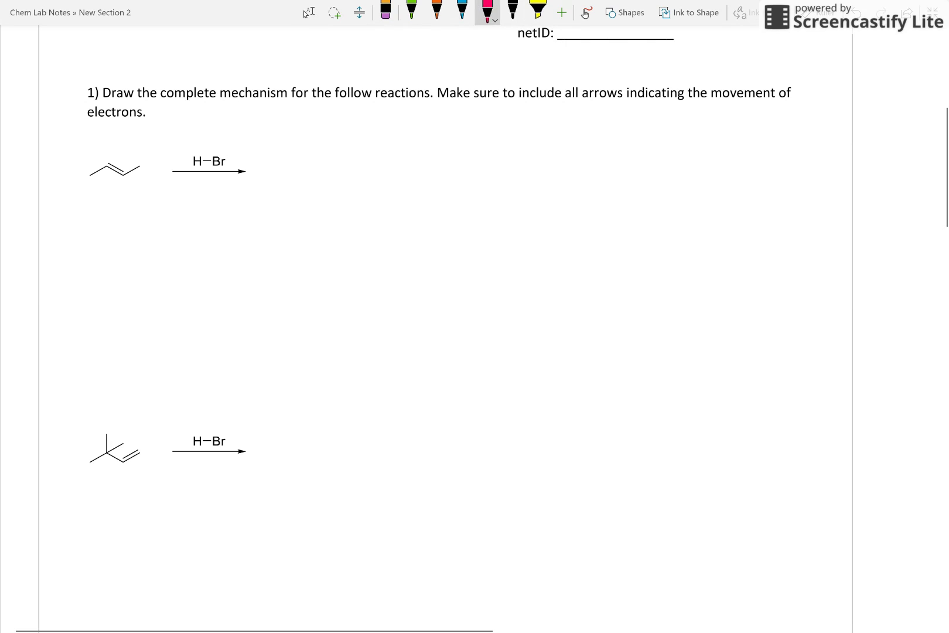
click(663, 111)
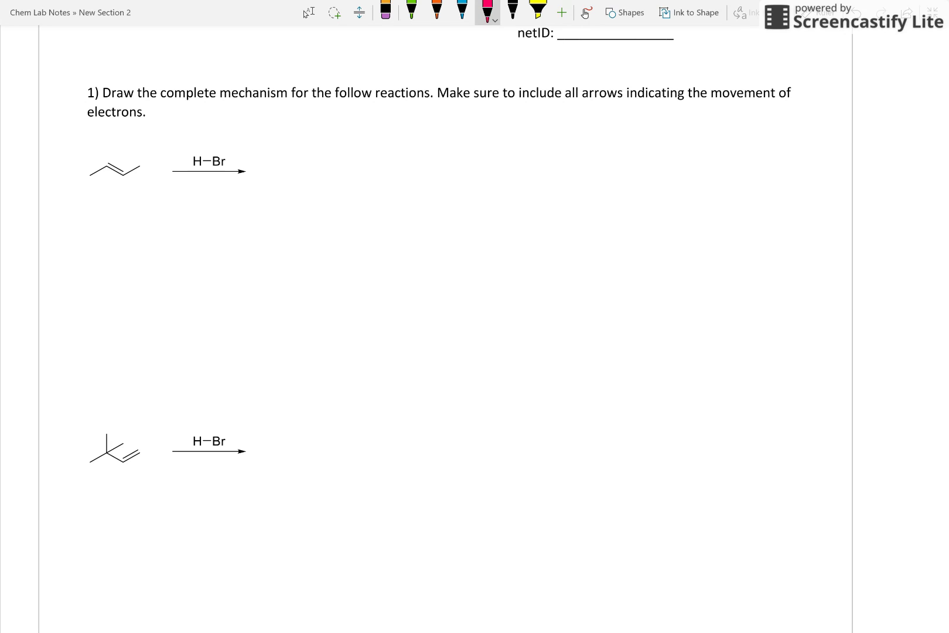
click(437, 11)
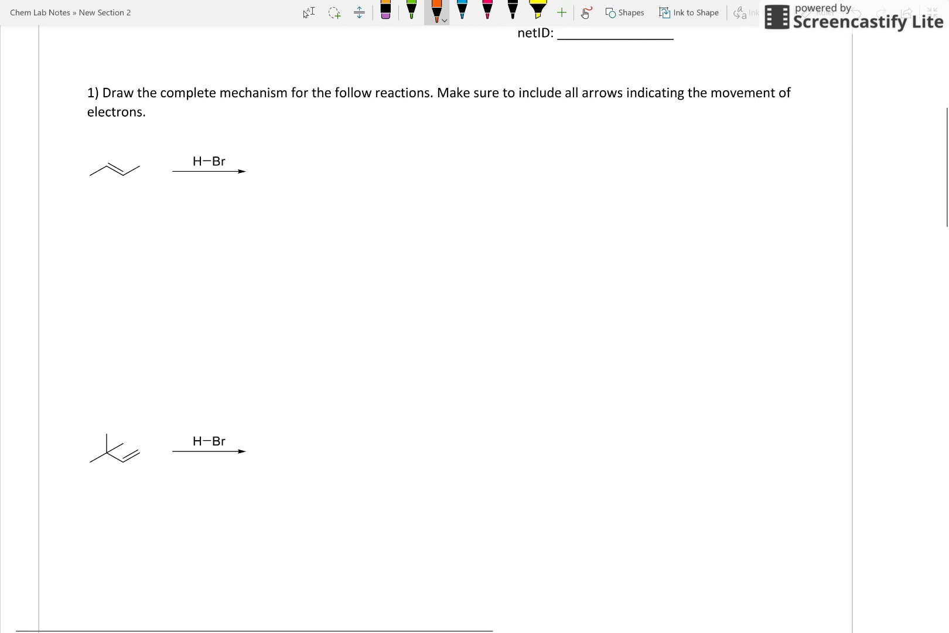
Draw orange curved arrows from the double bond to H and from the H–Br bond onto Br.
mouse_move(108, 174)
mouse_down()
mouse_move(109, 185)
mouse_move(174, 206)
mouse_move(203, 179)
mouse_up()
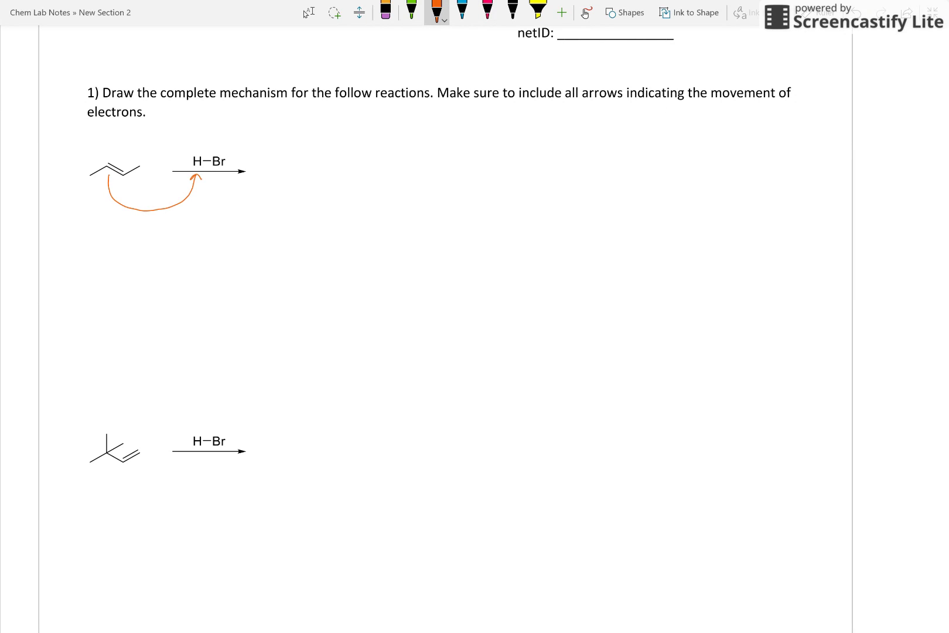
drag(207, 154, 217, 151)
drag(213, 145, 223, 143)
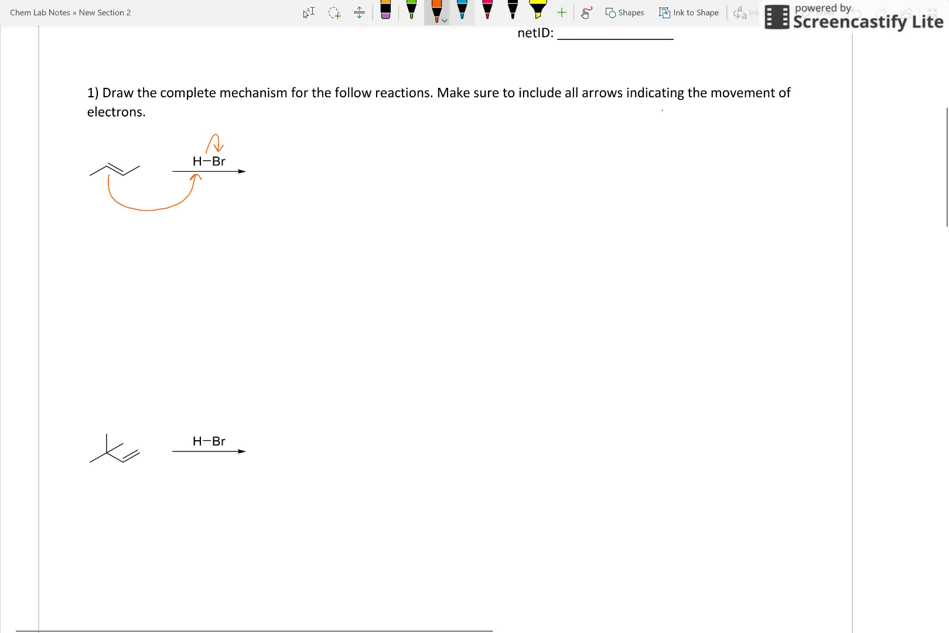
Draw the black product chain and mark matching carbons with green and blue dots on both structures.
click(513, 12)
mouse_move(279, 187)
mouse_down()
mouse_move(331, 184)
mouse_move(354, 169)
mouse_up()
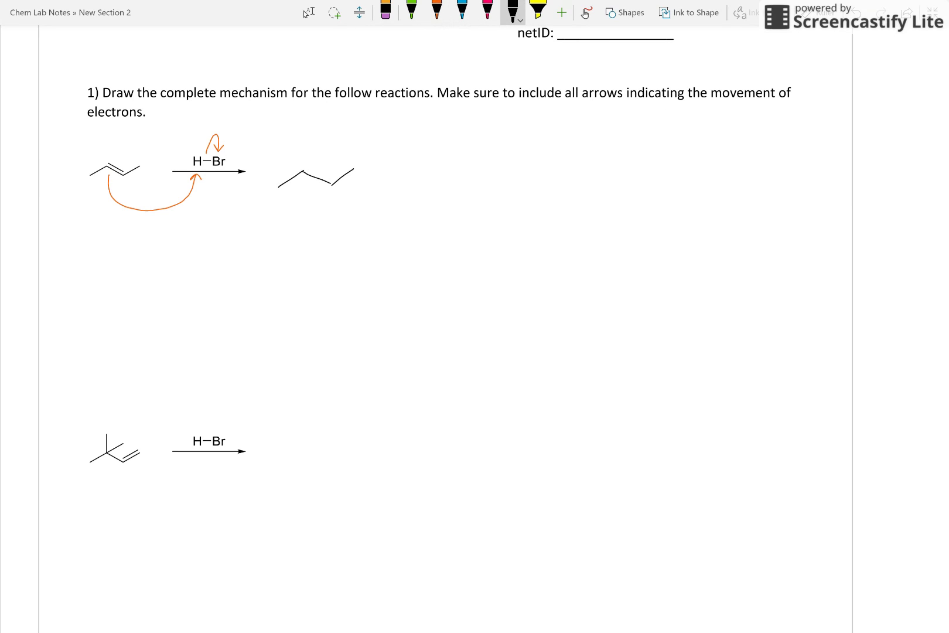
click(412, 11)
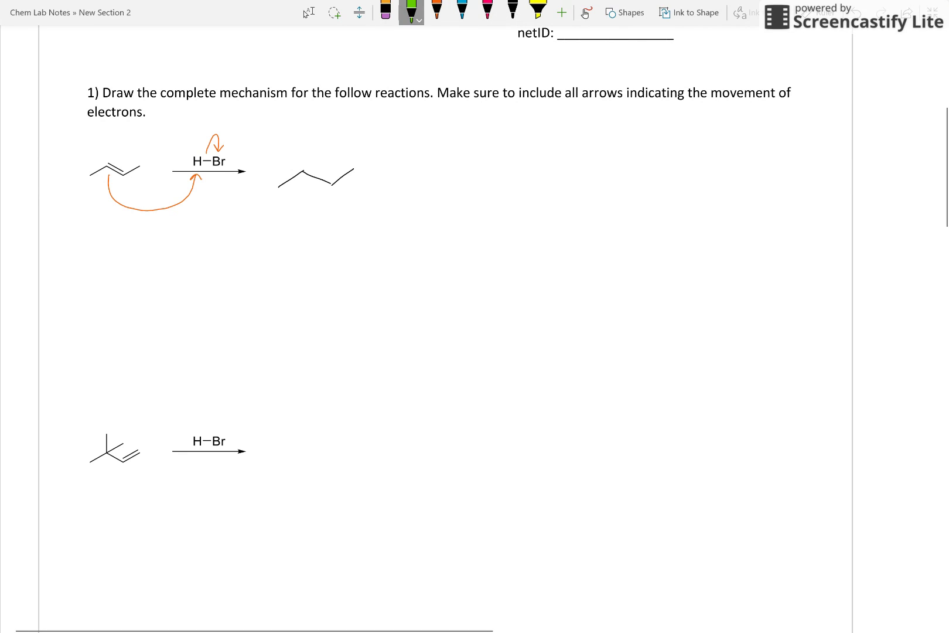
click(302, 171)
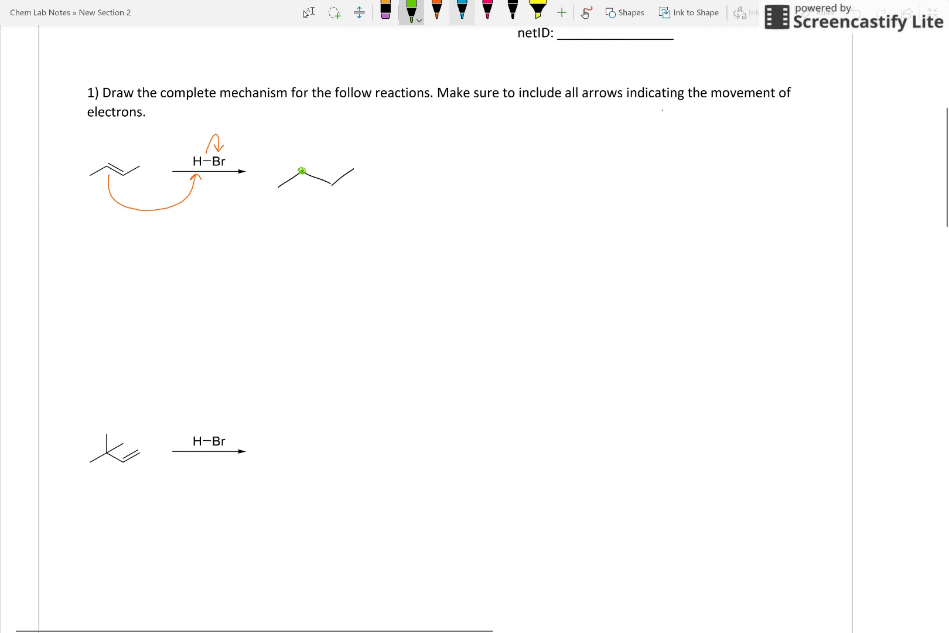
click(462, 11)
click(330, 185)
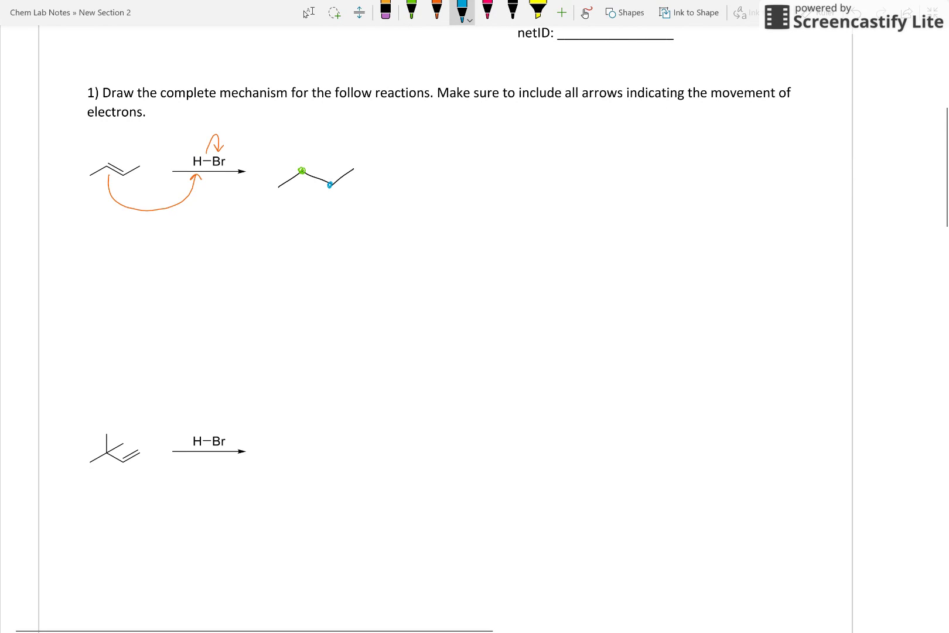
click(121, 175)
click(412, 10)
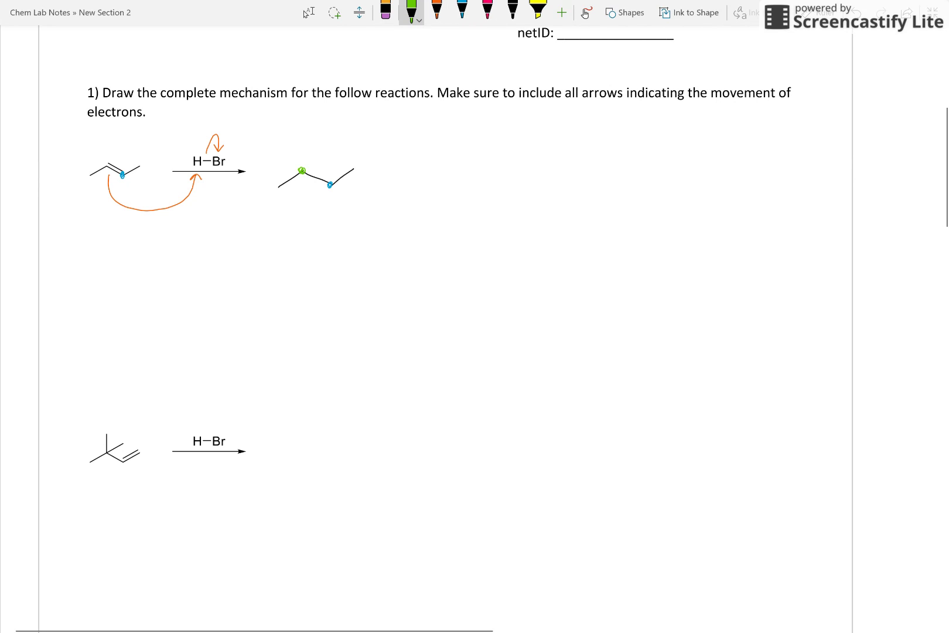
click(106, 165)
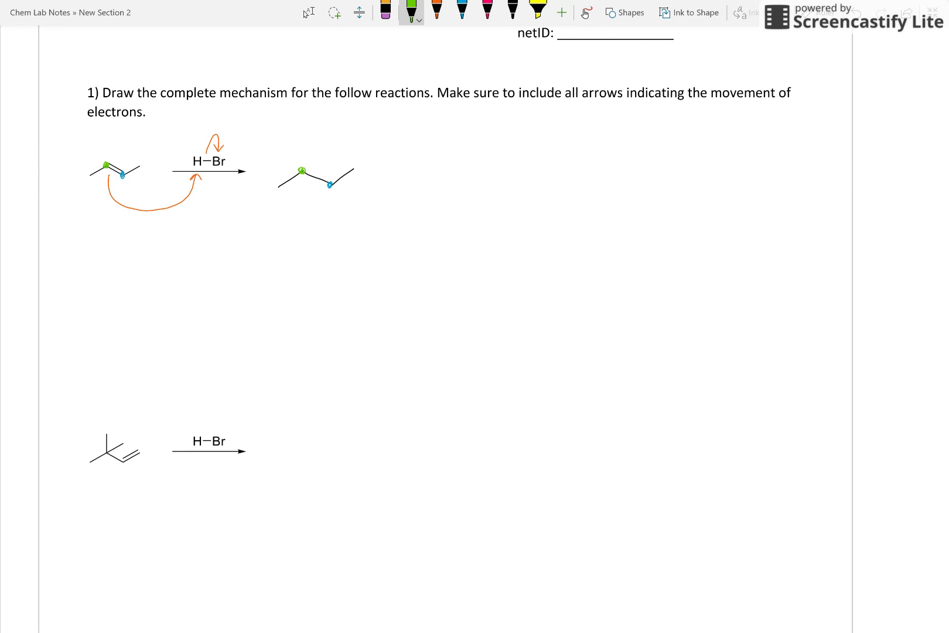
Add a pink plus charge on the green carbon and an orange bond to a black H on the blue carbon.
click(488, 11)
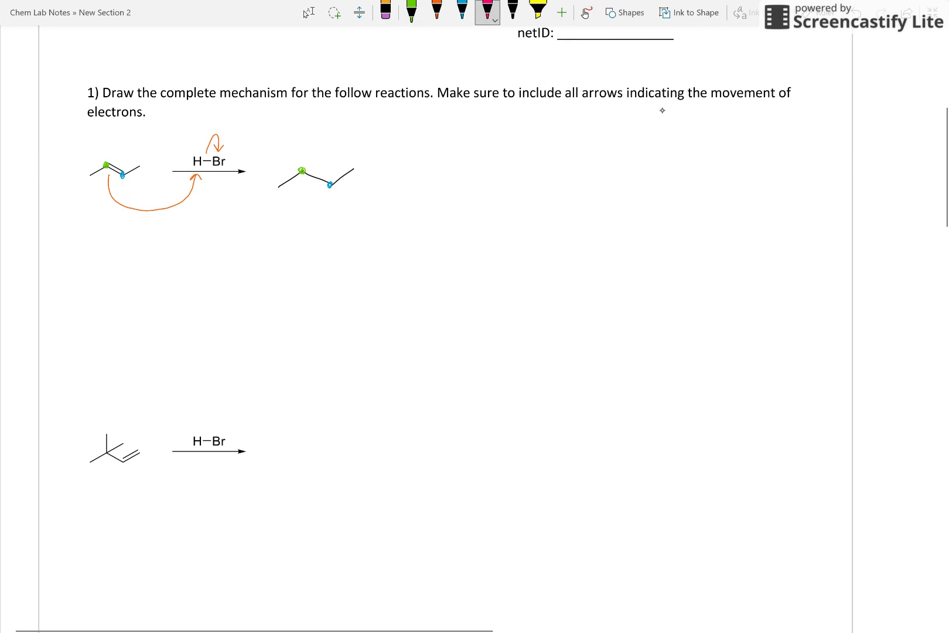
mouse_move(299, 157)
mouse_down()
mouse_move(308, 156)
mouse_move(300, 151)
mouse_up()
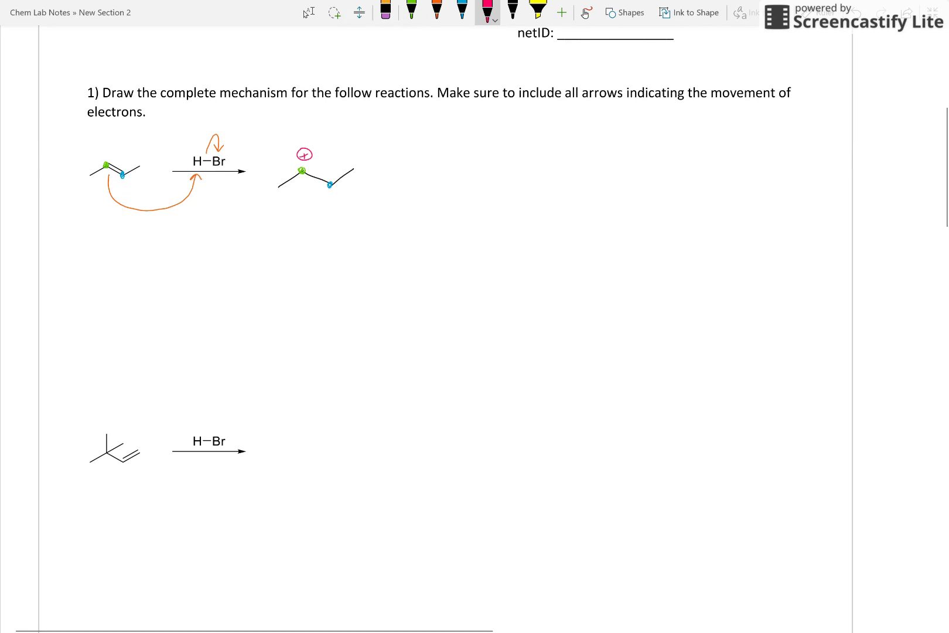
click(437, 11)
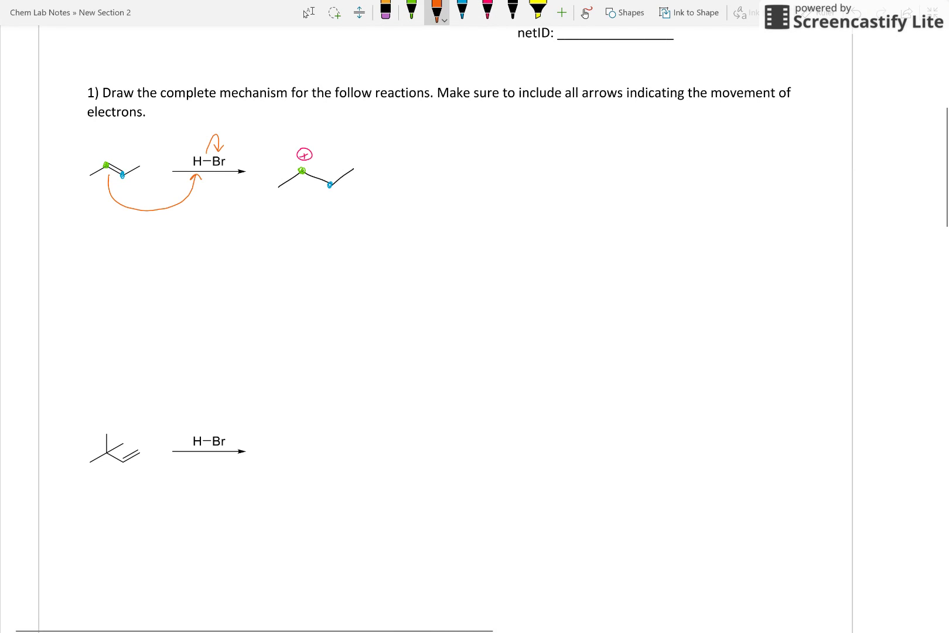
drag(330, 184, 330, 212)
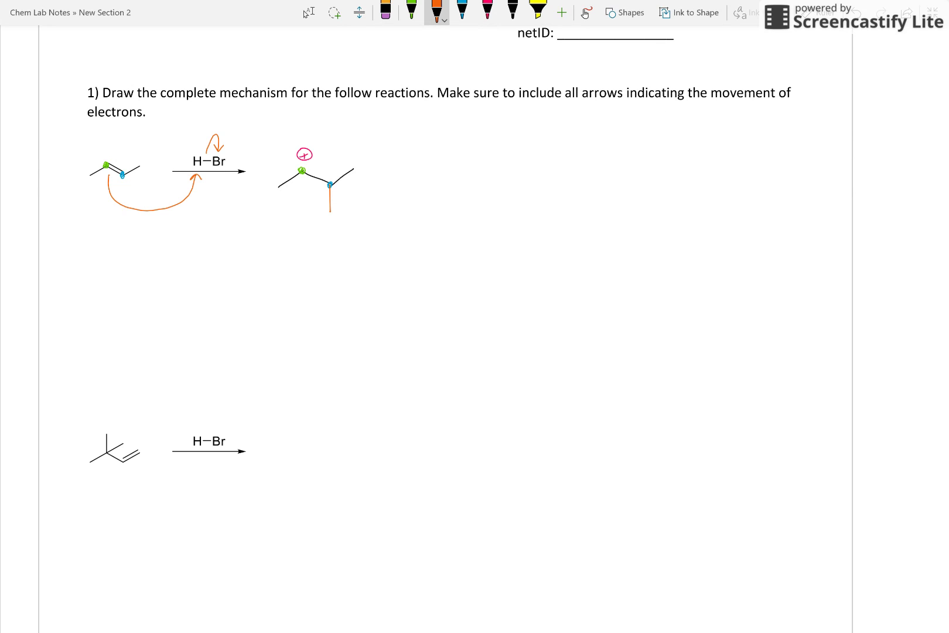
click(462, 10)
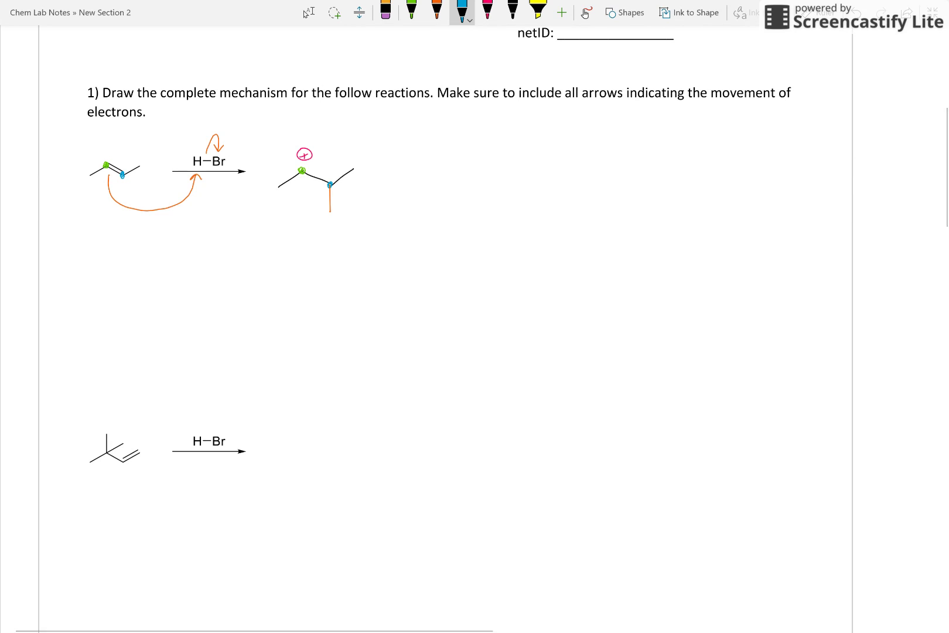
click(512, 11)
drag(323, 221, 321, 235)
drag(331, 218, 330, 232)
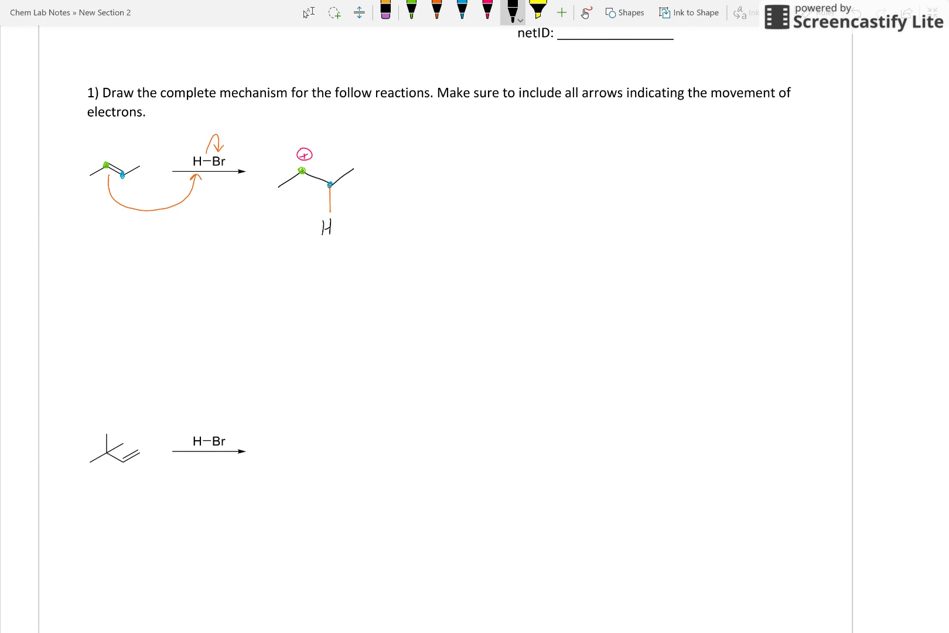
Draw pink curved arrows on the left and right of the plus charge, then stop inking.
click(488, 11)
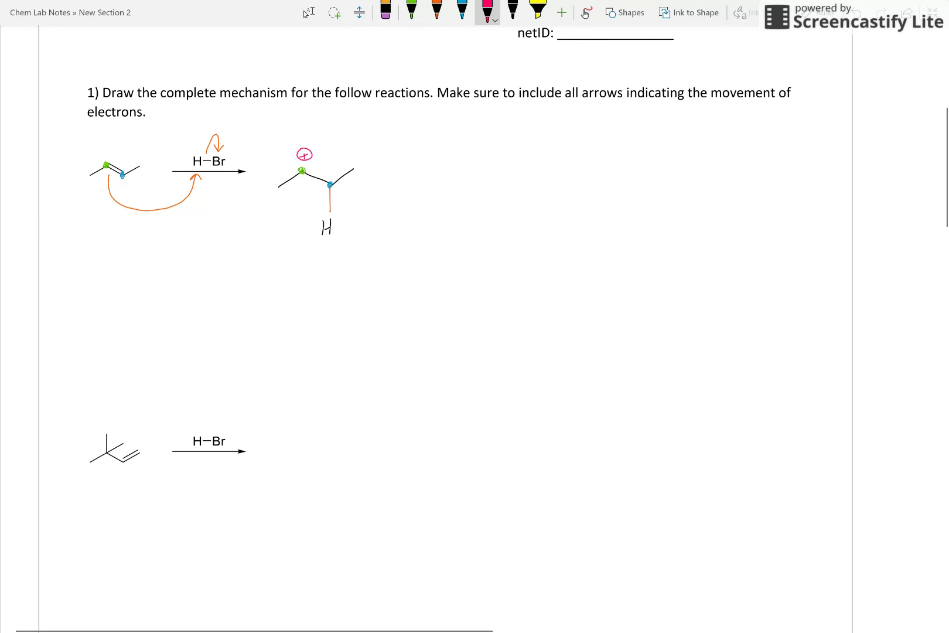
drag(291, 149, 274, 179)
drag(318, 152, 335, 172)
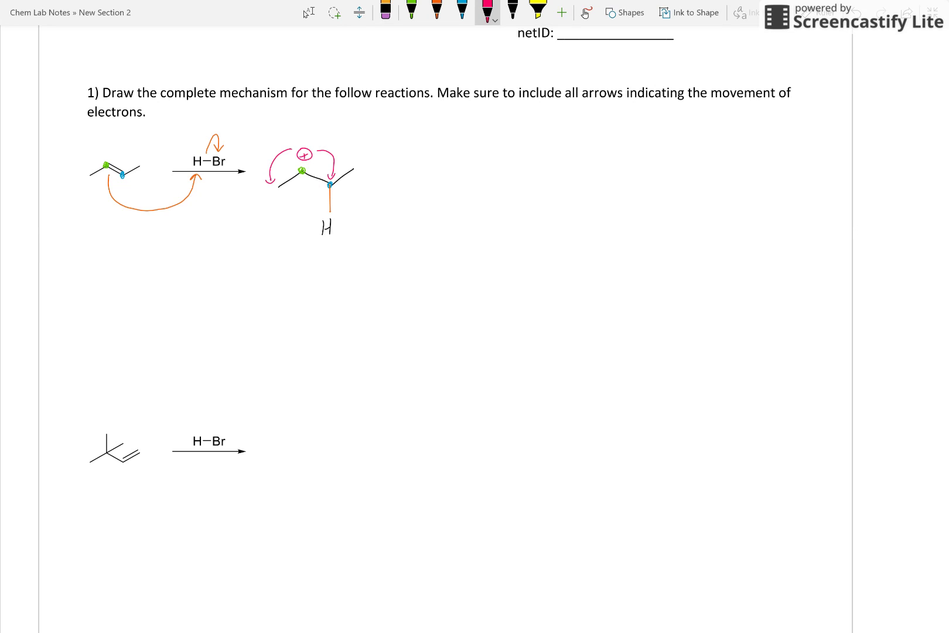
key(Escape)
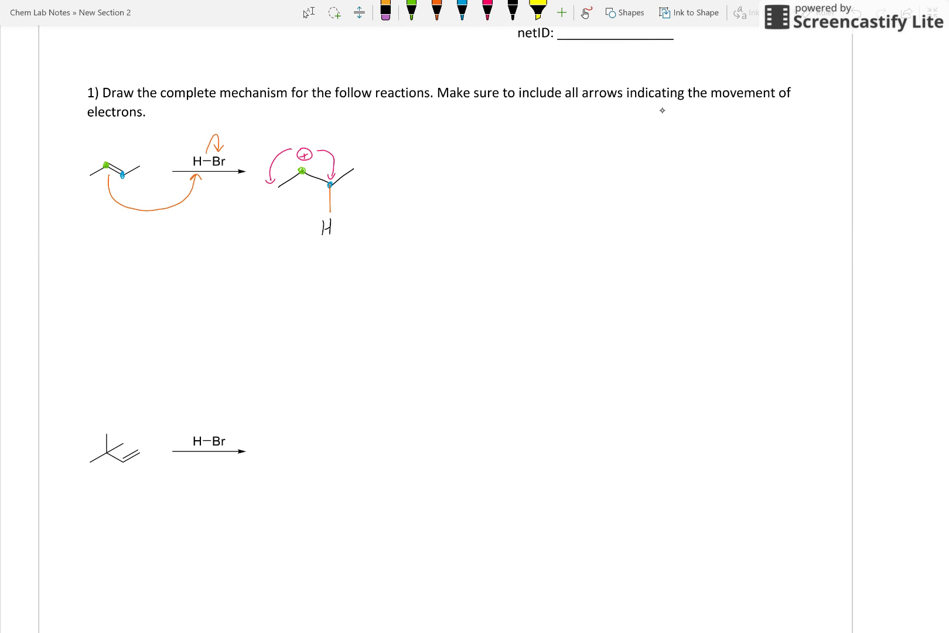
Undo the pink arrows and write a black Br with lone-pair dots and circled minus above the cation.
key(ctrl+z)
key(ctrl+z)
key(ctrl+z)
click(513, 11)
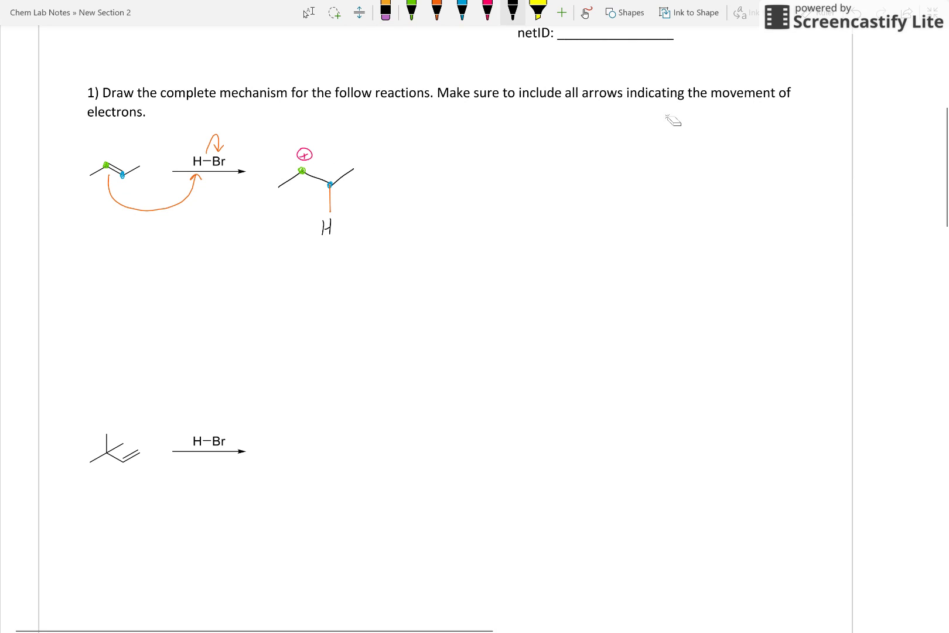
drag(345, 117, 359, 127)
click(345, 107)
click(351, 108)
click(339, 126)
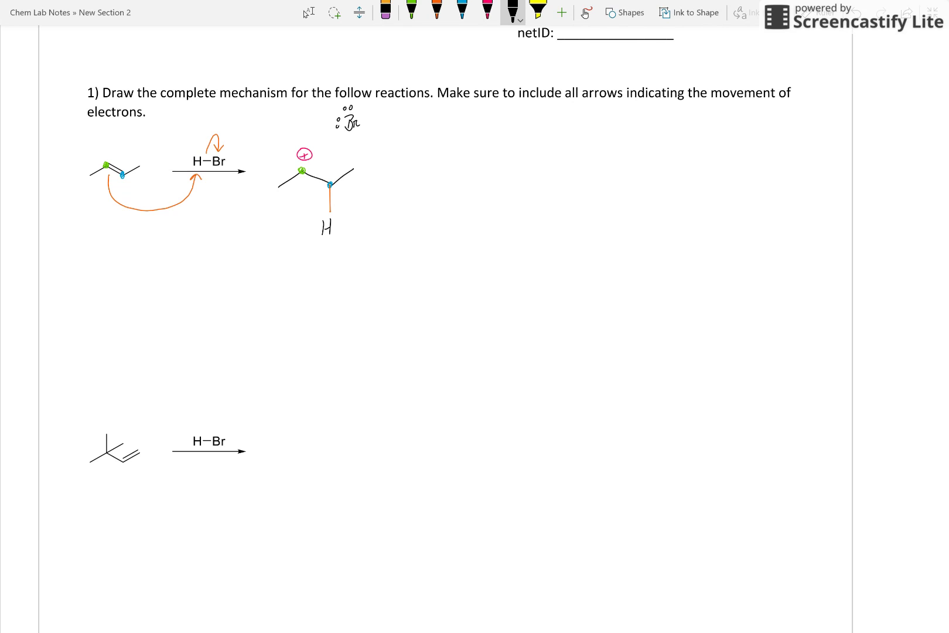
click(350, 136)
click(355, 135)
click(362, 117)
mouse_move(375, 98)
mouse_down()
mouse_move(373, 112)
mouse_move(375, 98)
mouse_up()
drag(370, 105, 378, 104)
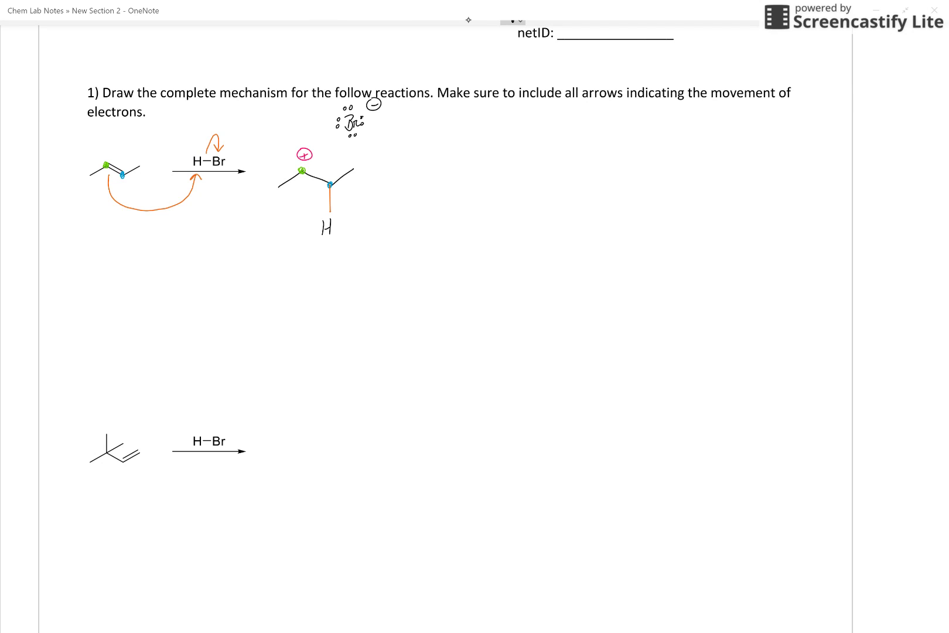
Draw the bromide attack arrow, reaction arrow, and product chain with a Br and its lone pairs.
mouse_move(335, 124)
mouse_down()
mouse_move(320, 125)
mouse_move(299, 166)
mouse_up()
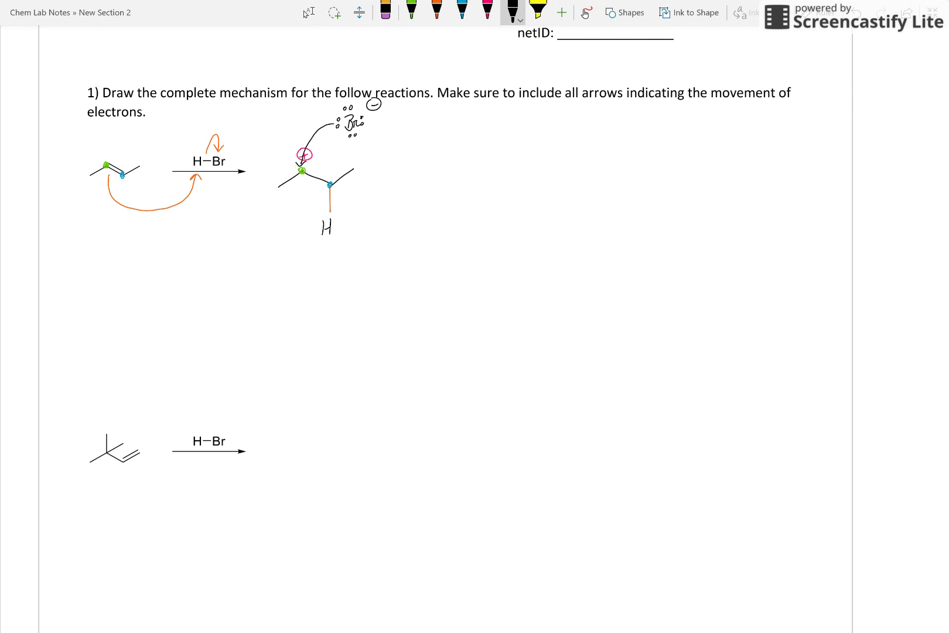
mouse_move(386, 168)
mouse_down()
mouse_move(499, 175)
mouse_move(525, 162)
mouse_up()
drag(469, 147, 469, 163)
mouse_move(466, 125)
mouse_down()
mouse_move(467, 139)
mouse_move(477, 136)
mouse_move(464, 119)
mouse_up()
mouse_move(469, 116)
mouse_down()
mouse_move(456, 138)
mouse_move(481, 125)
mouse_move(479, 134)
mouse_up()
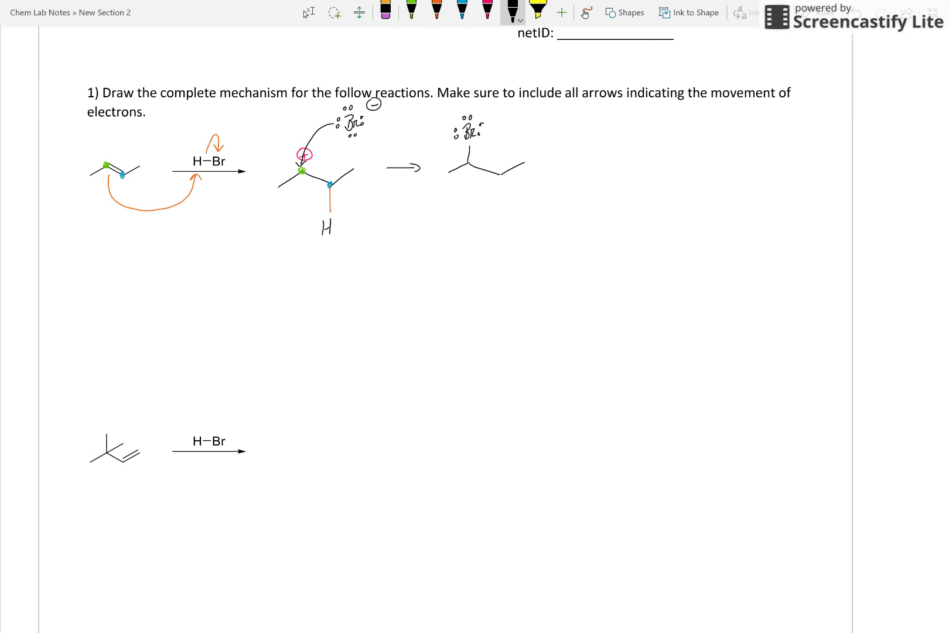
Add an orange C–H bond below the product's right carbon with a black H label.
click(437, 11)
drag(499, 175, 500, 188)
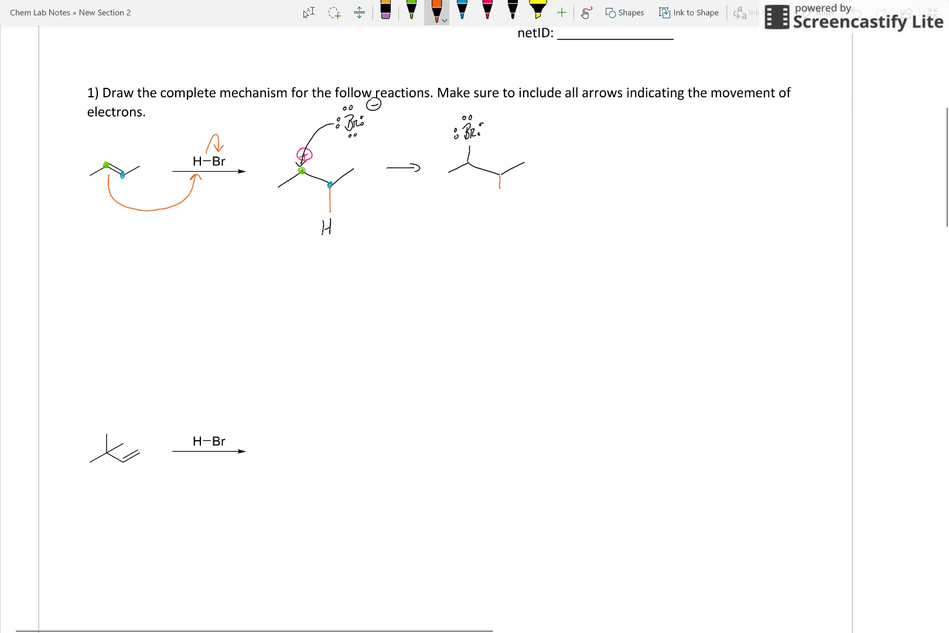
click(513, 11)
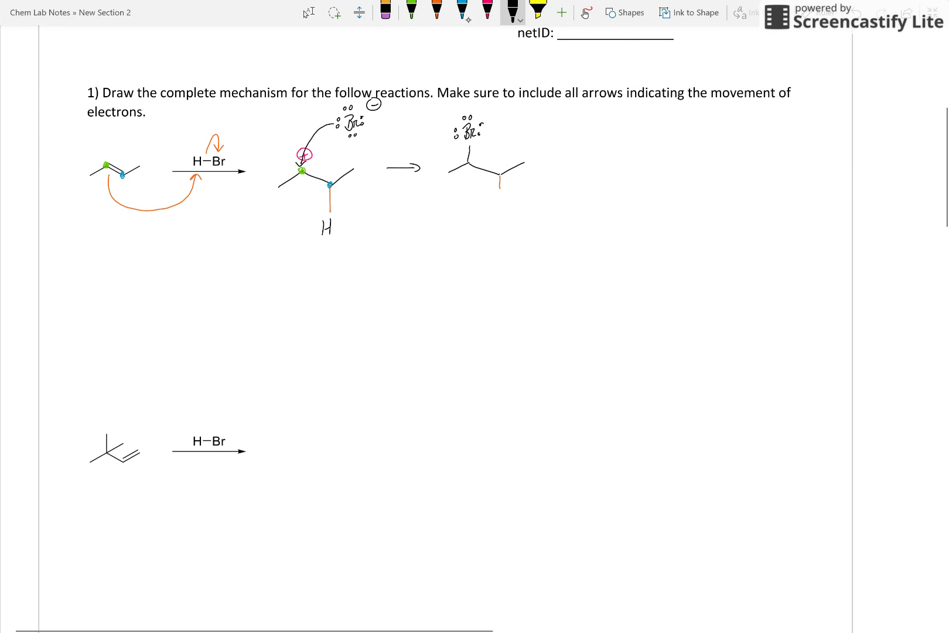
drag(495, 196, 496, 207)
drag(501, 196, 502, 201)
click(411, 11)
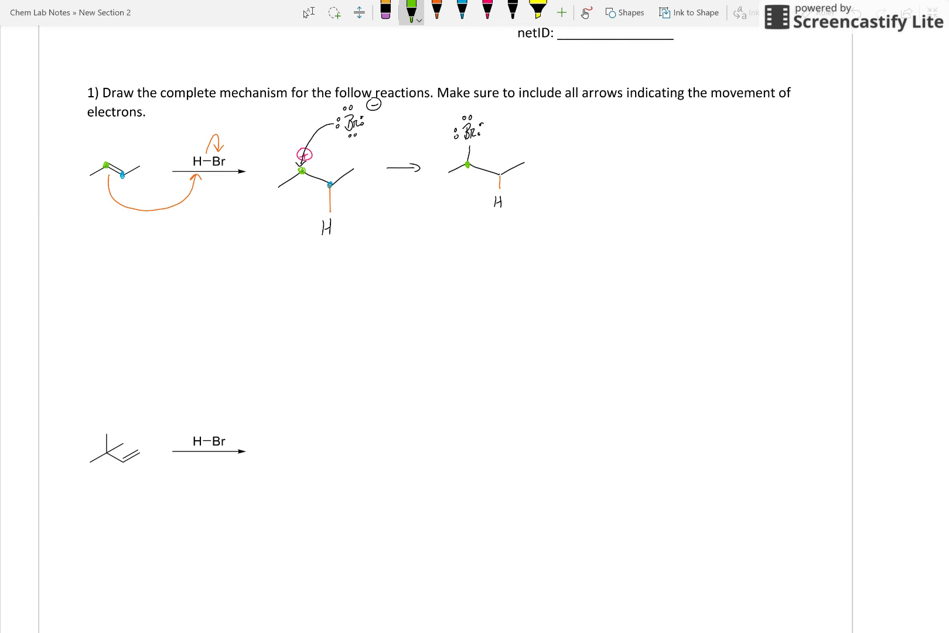
Draw two 2-bromobutane structures below the product, one with wedged Br and one with hashed Br.
click(513, 10)
drag(463, 298, 526, 286)
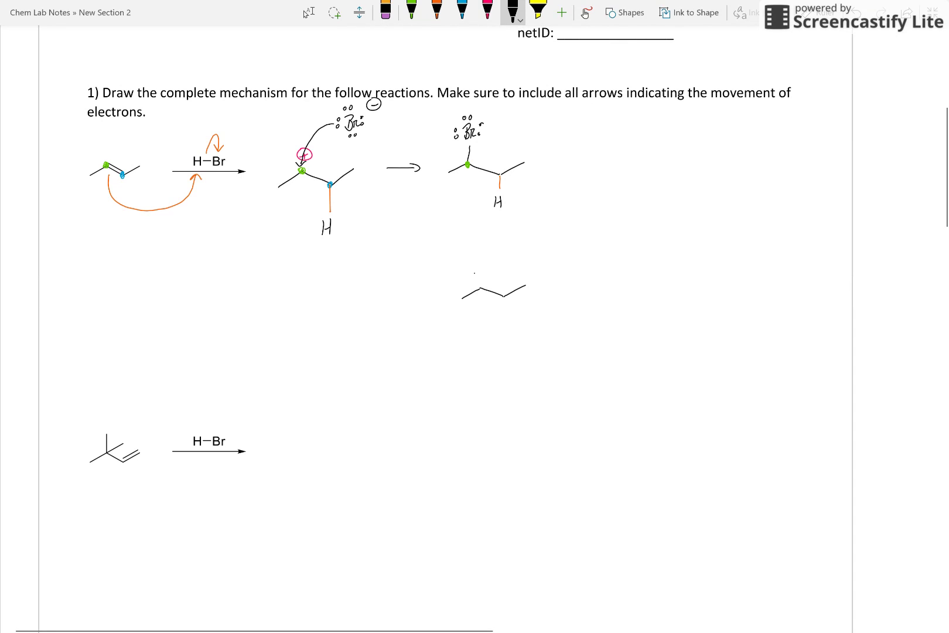
mouse_move(479, 287)
mouse_down()
mouse_move(472, 268)
mouse_move(484, 258)
mouse_up()
mouse_move(456, 370)
mouse_down()
mouse_move(481, 360)
mouse_move(498, 366)
mouse_up()
drag(501, 365, 518, 355)
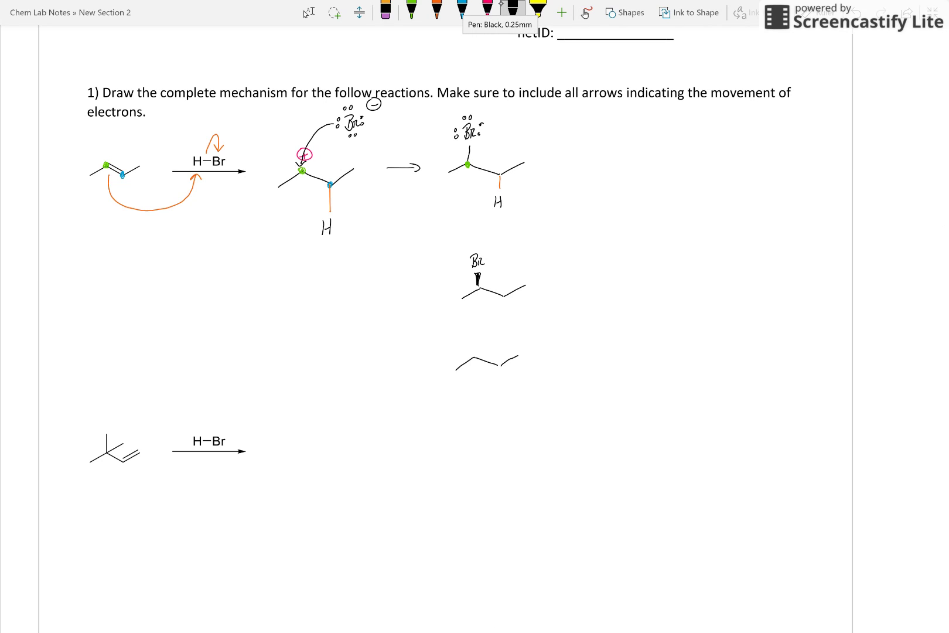
mouse_move(458, 327)
mouse_down()
mouse_move(467, 339)
mouse_move(472, 331)
mouse_up()
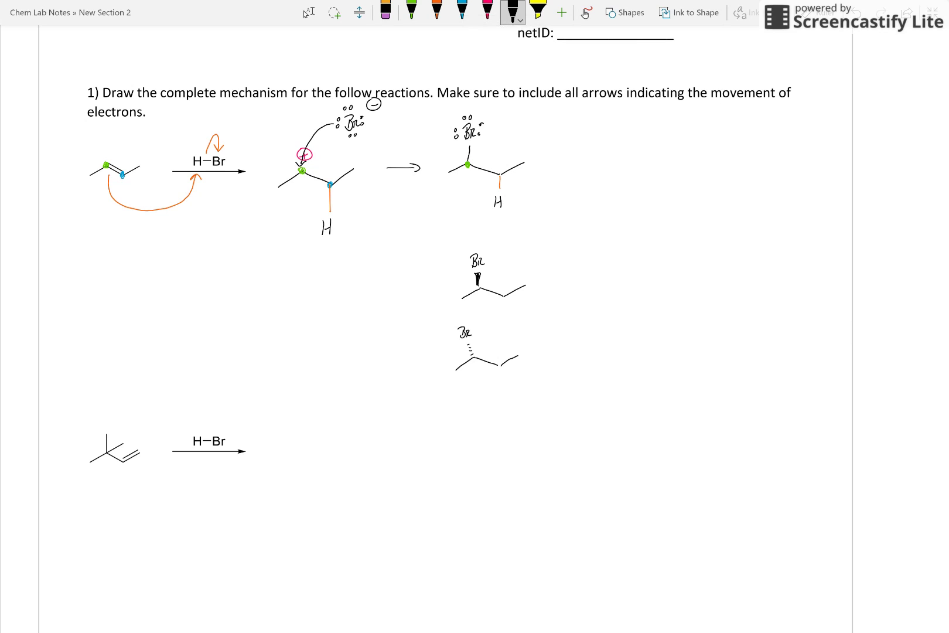
Bracket the two enantiomers in black and span the whole mechanism with pink brackets.
mouse_move(515, 241)
mouse_down()
mouse_move(536, 240)
mouse_move(538, 267)
mouse_up()
mouse_move(432, 348)
mouse_down()
mouse_move(445, 389)
mouse_move(459, 388)
mouse_up()
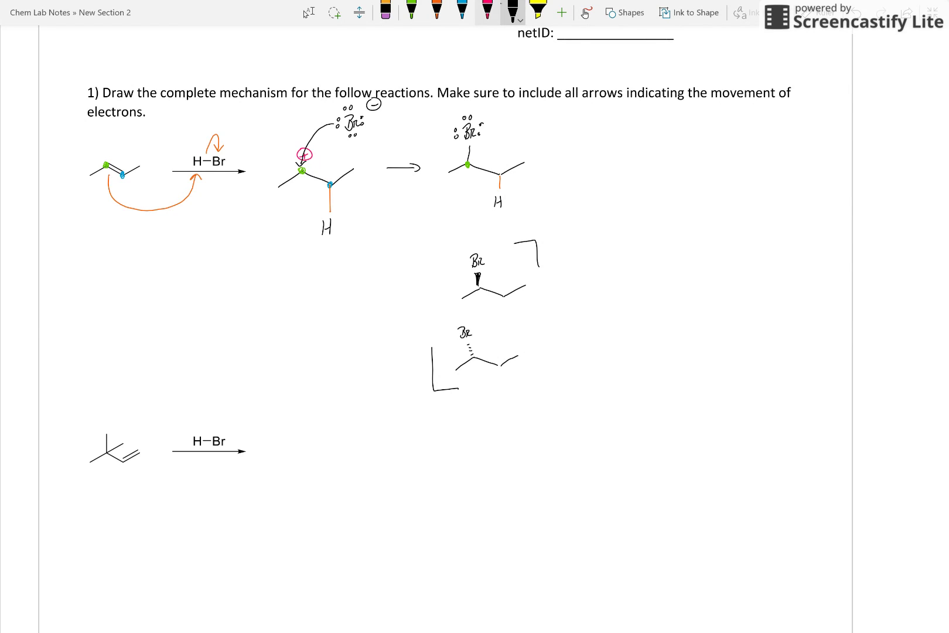
click(488, 12)
drag(93, 123, 74, 147)
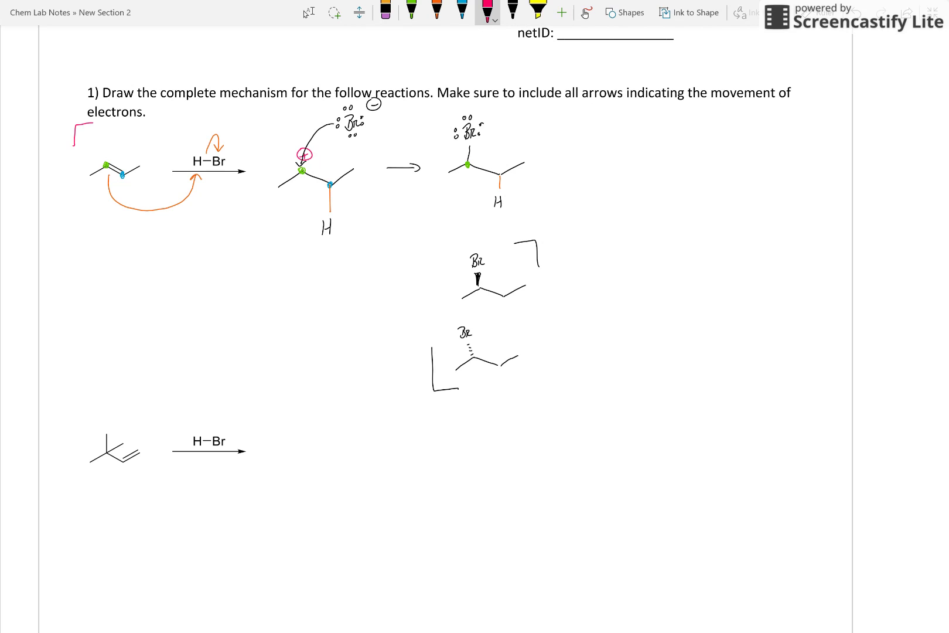
mouse_move(497, 223)
mouse_down()
mouse_move(532, 218)
mouse_move(503, 222)
mouse_move(510, 225)
mouse_up()
Stop inking and bring Chrome's Screencastify recordings page to the front.
key(Escape)
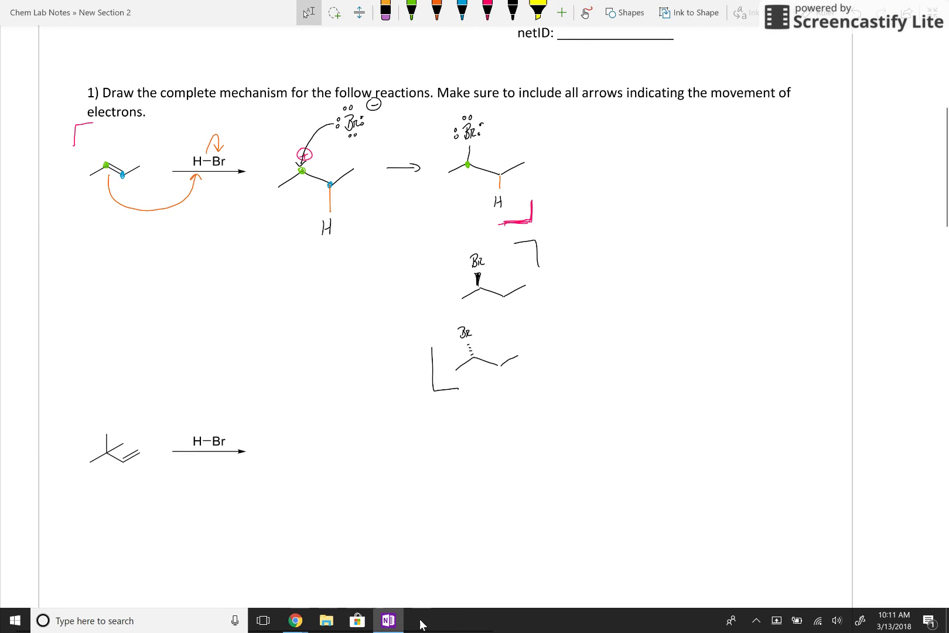
mouse_move(292, 622)
click(353, 563)
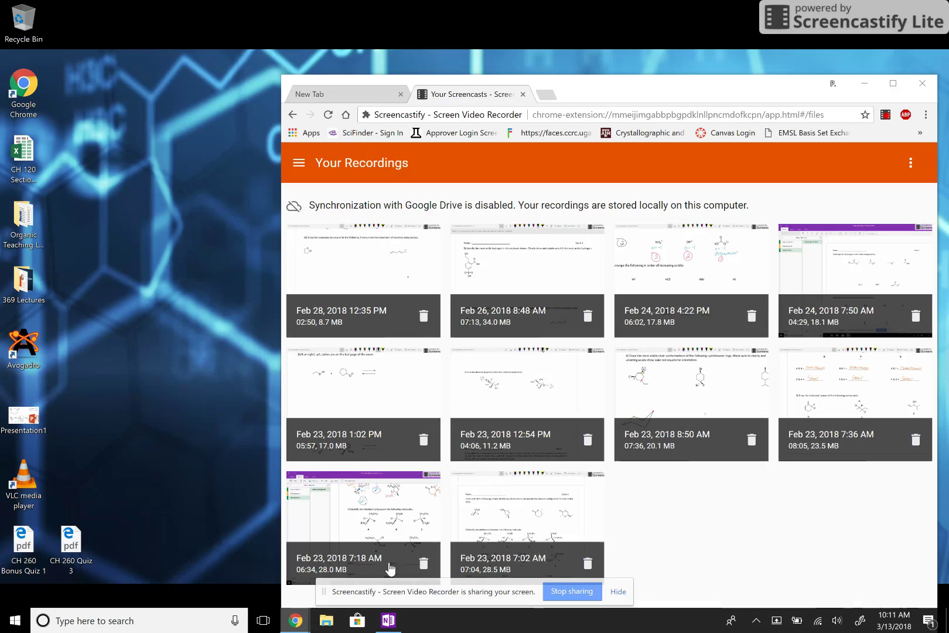